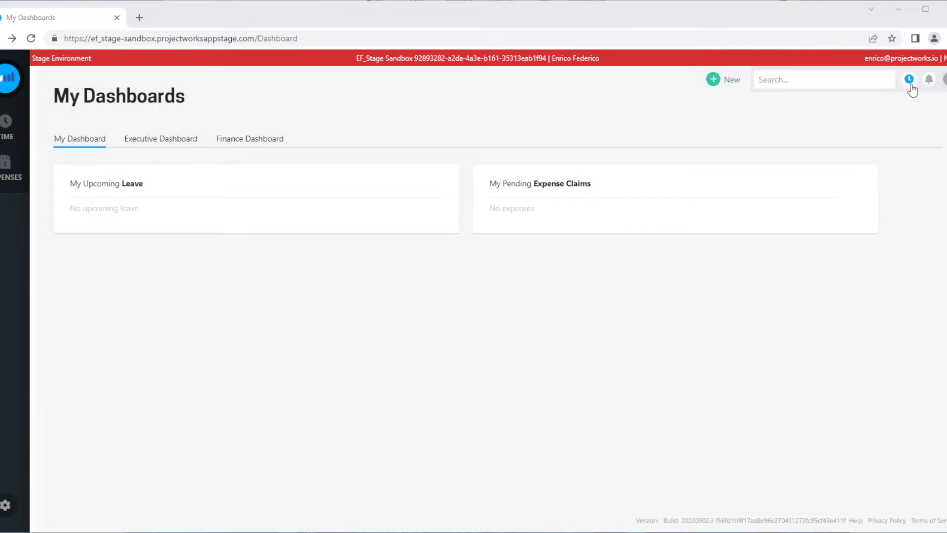
- Open My Timesheet for the 29 Aug–04 Sep week and begin adding a timecode
mouse_move(7, 128)
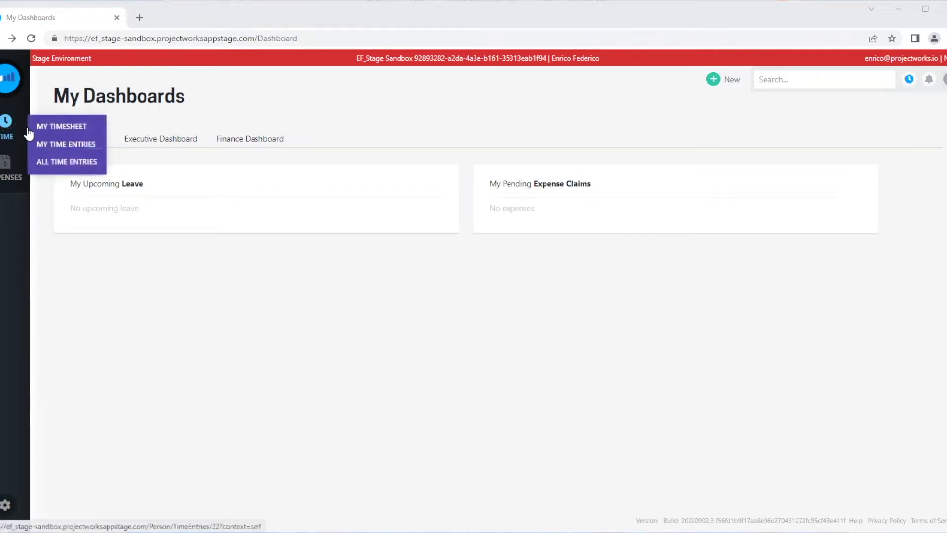
click(47, 126)
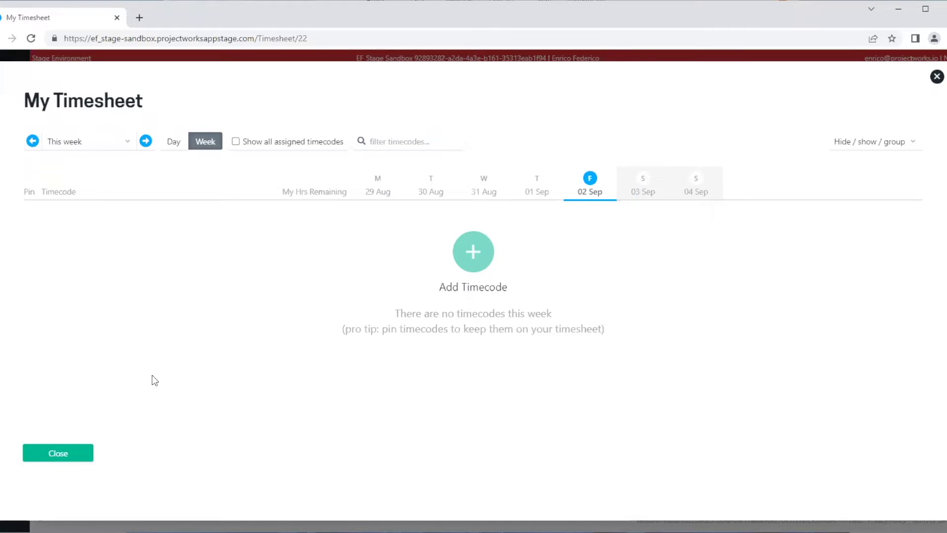
click(454, 287)
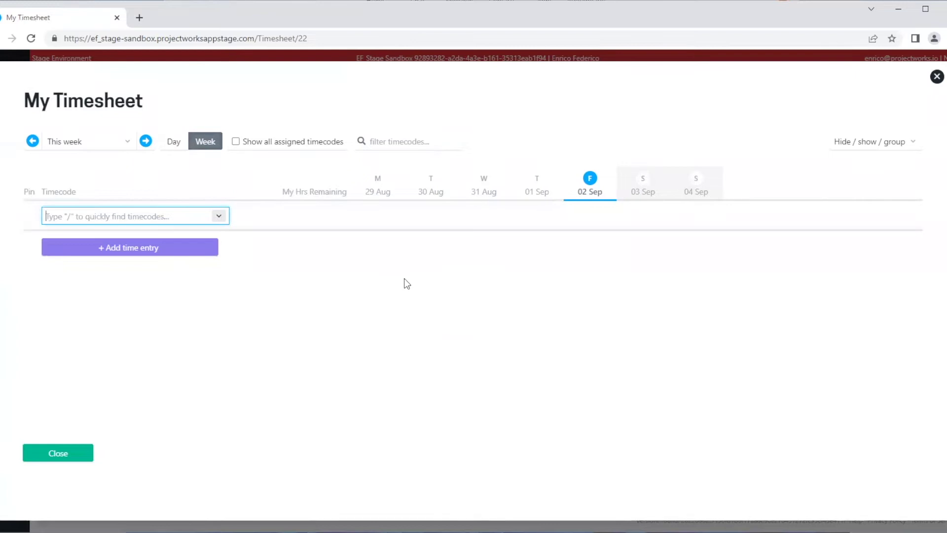
- Back out of ACME Services, then start a new time entry searching '/test'
click(218, 215)
click(161, 261)
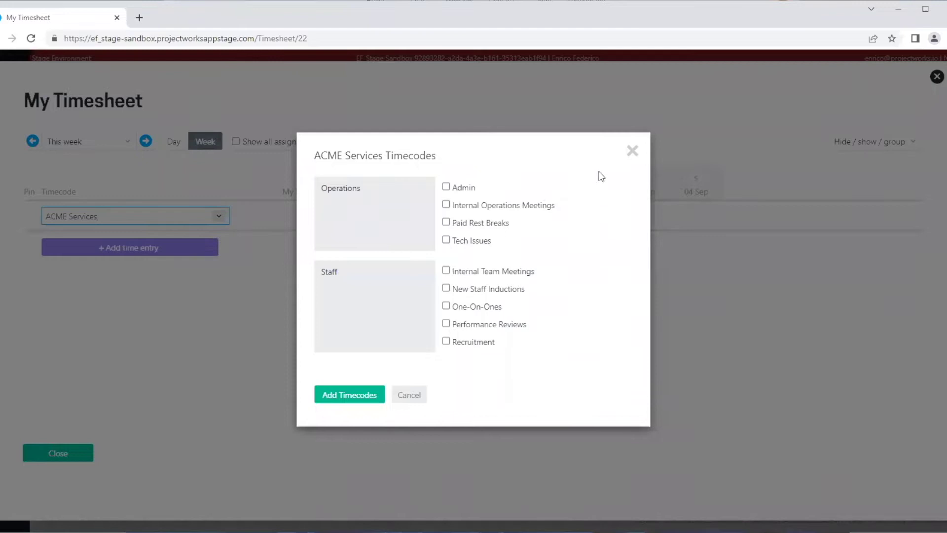
click(632, 151)
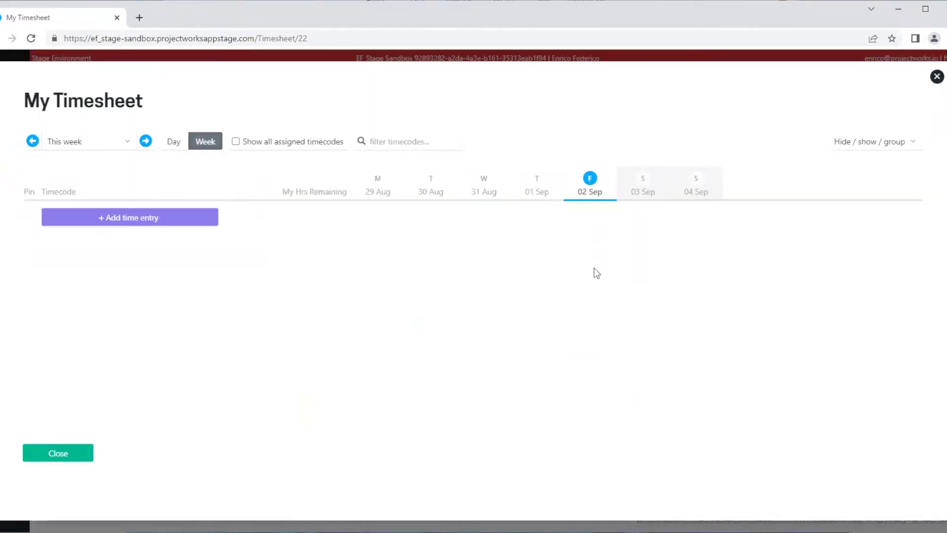
click(121, 220)
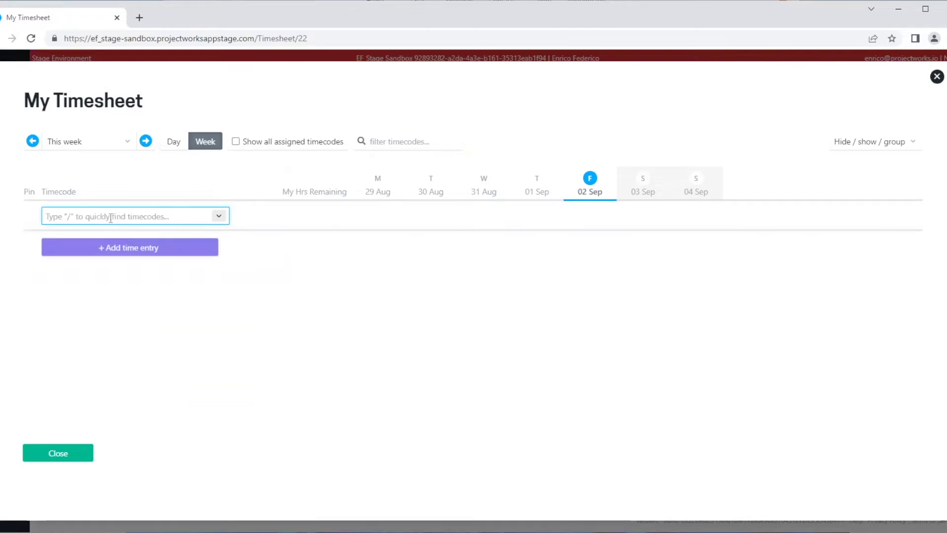
text(/test)
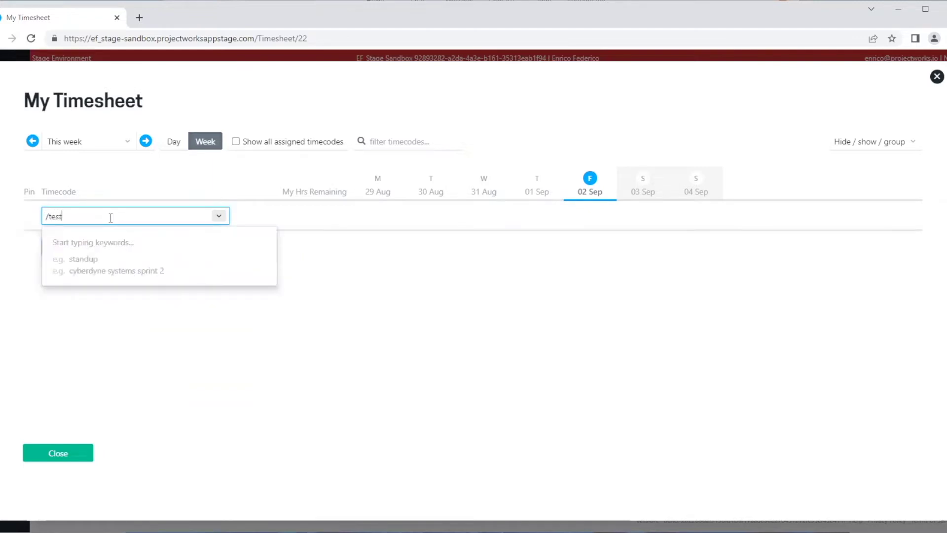
- Add the Systems Testing timecode and log 1:00 on 29 Aug and 2:00 on 30 Aug
click(176, 243)
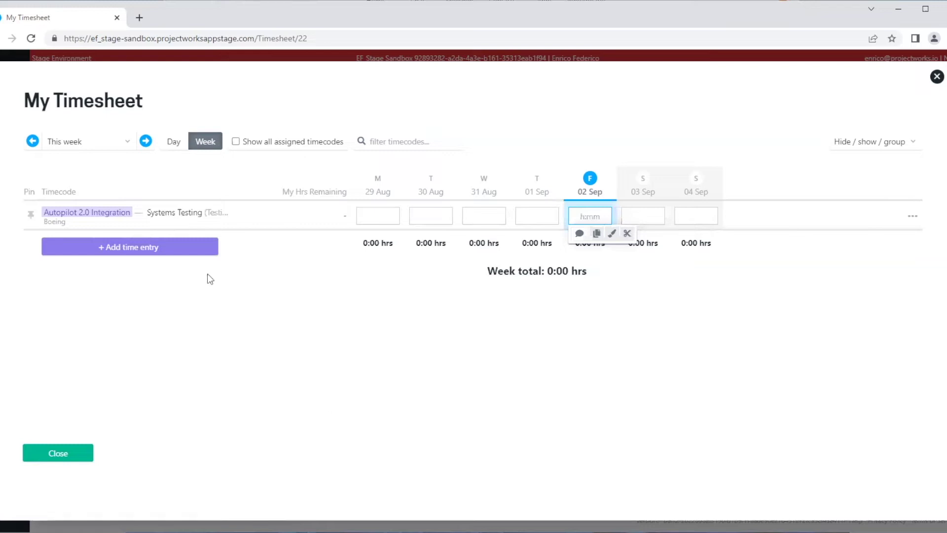
click(364, 213)
text(1)
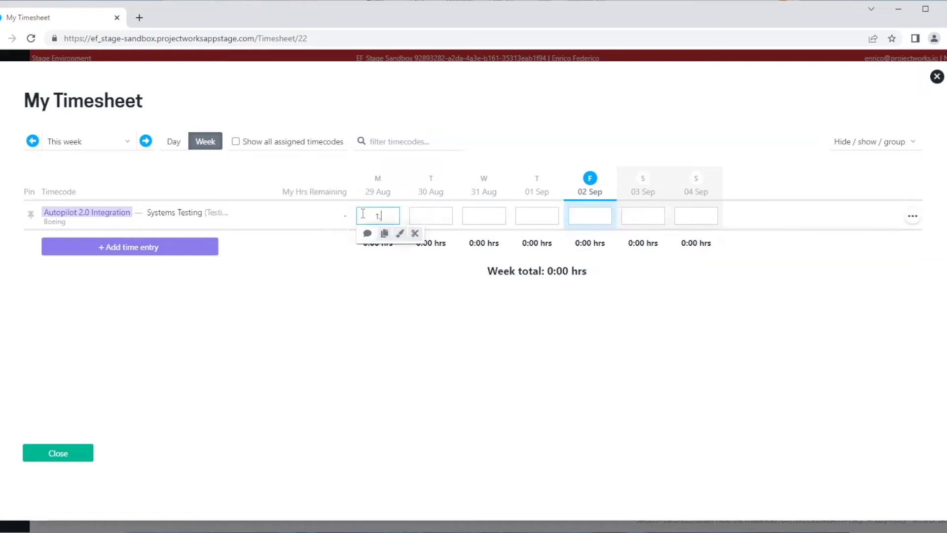
text(:00)
click(470, 317)
click(441, 216)
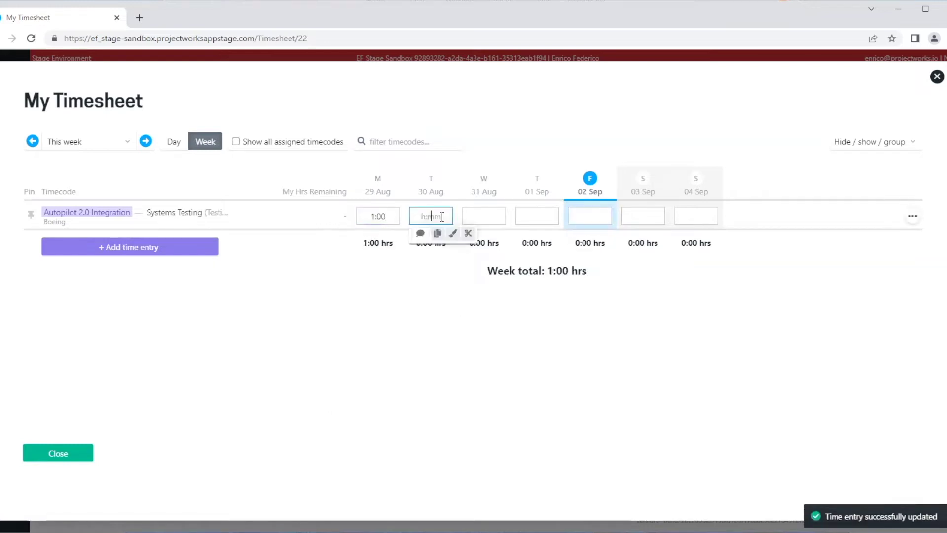
text(2.00)
click(413, 364)
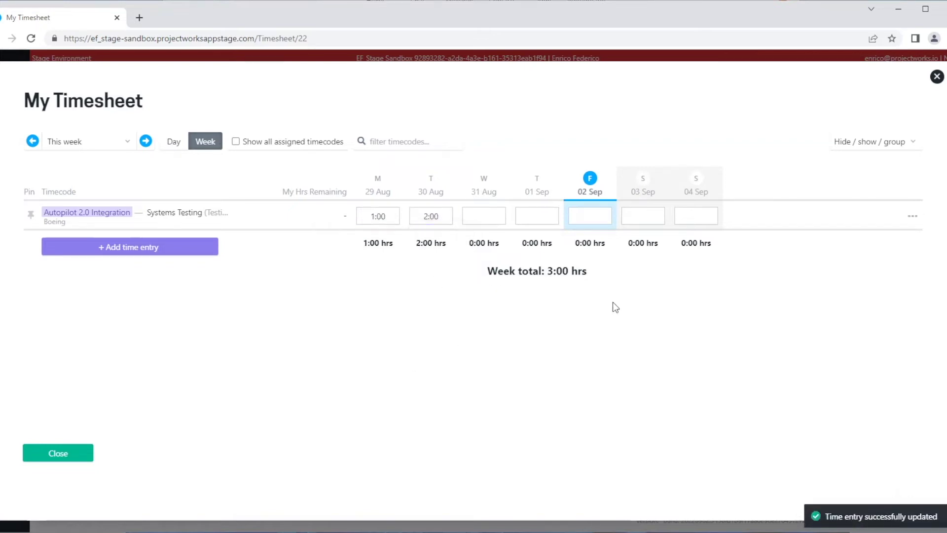
- Log 3:00 Systems Testing hours on 02 Sep with the comment 'Morning Meeting'
click(589, 215)
text(3.)
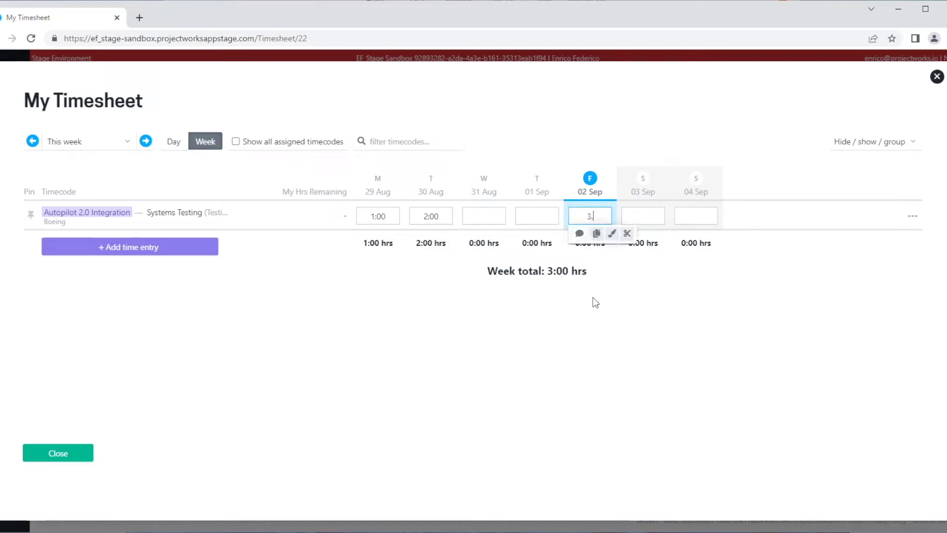
text(00)
click(580, 233)
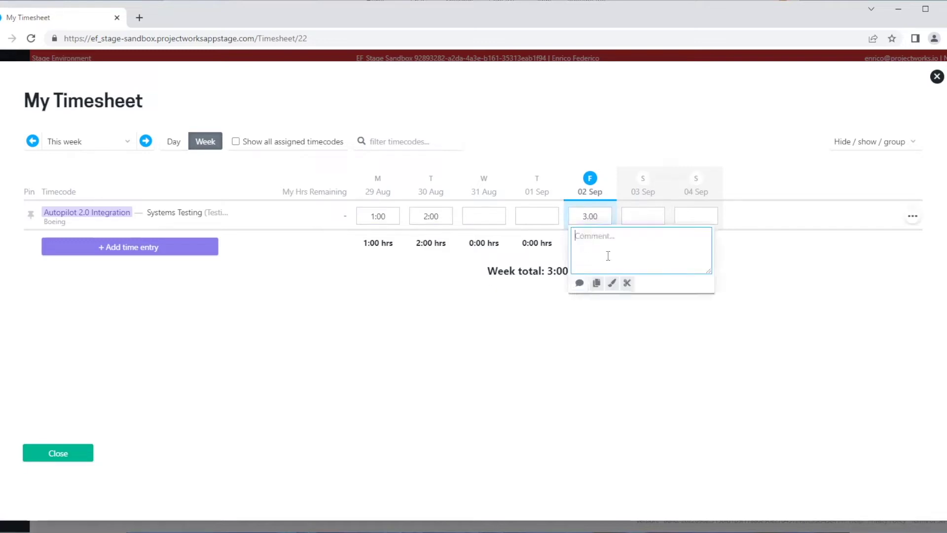
text(Morning Meeting)
click(626, 341)
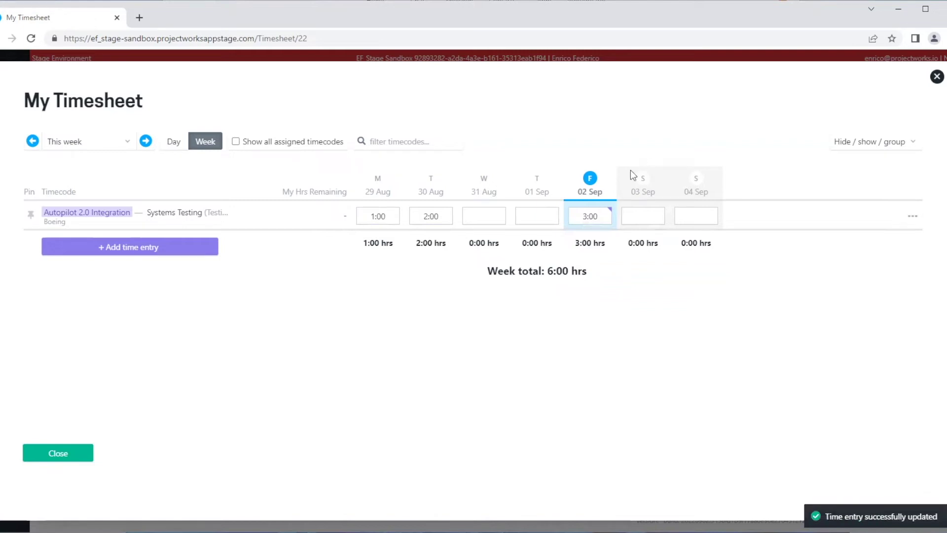
- Copy the 02 Sep entry and paste it into 01 Sep
click(591, 217)
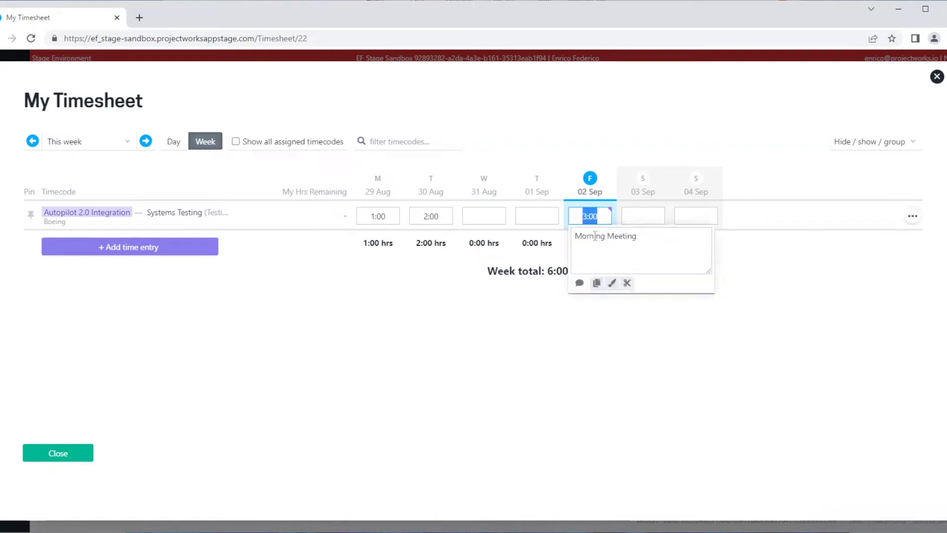
click(597, 283)
click(538, 216)
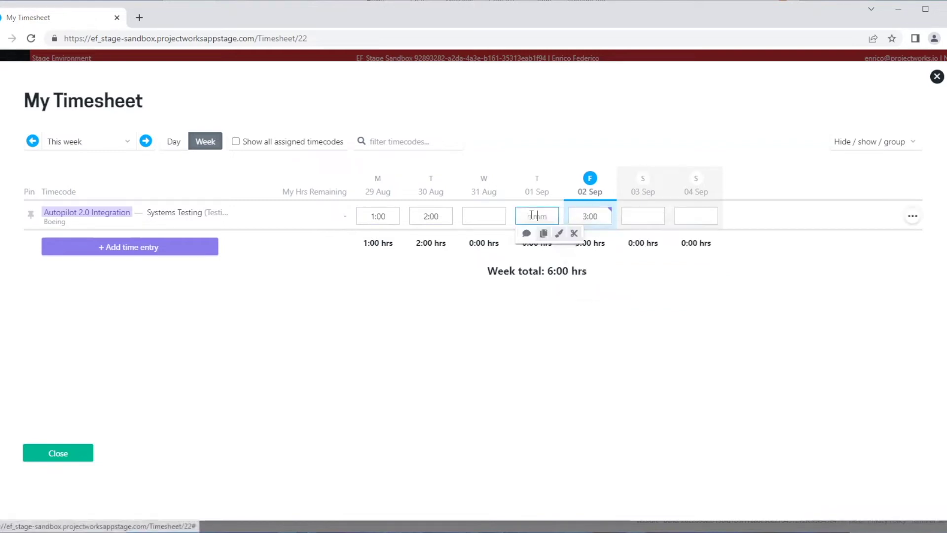
click(560, 234)
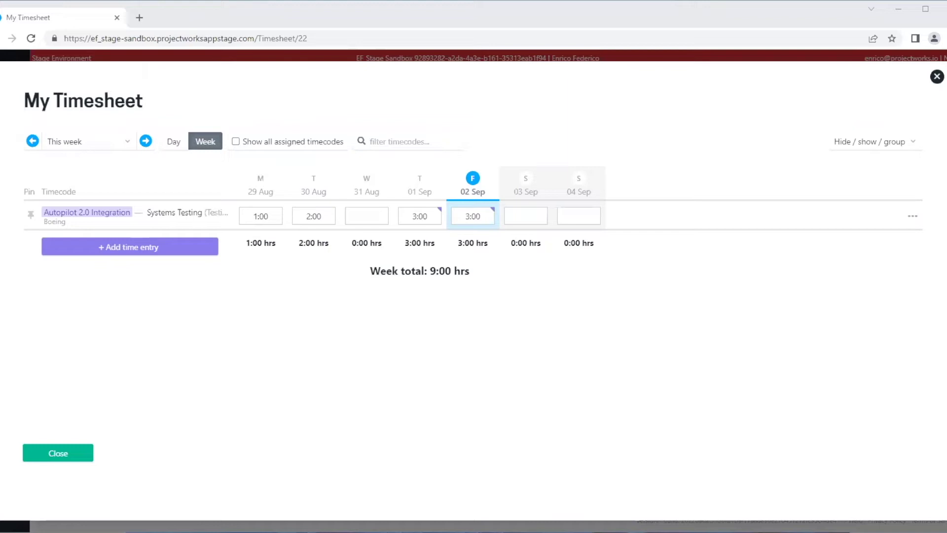
- Add Boeing 797 Management System timecodes, including Internal and Production Deployments, to the timesheet
click(66, 252)
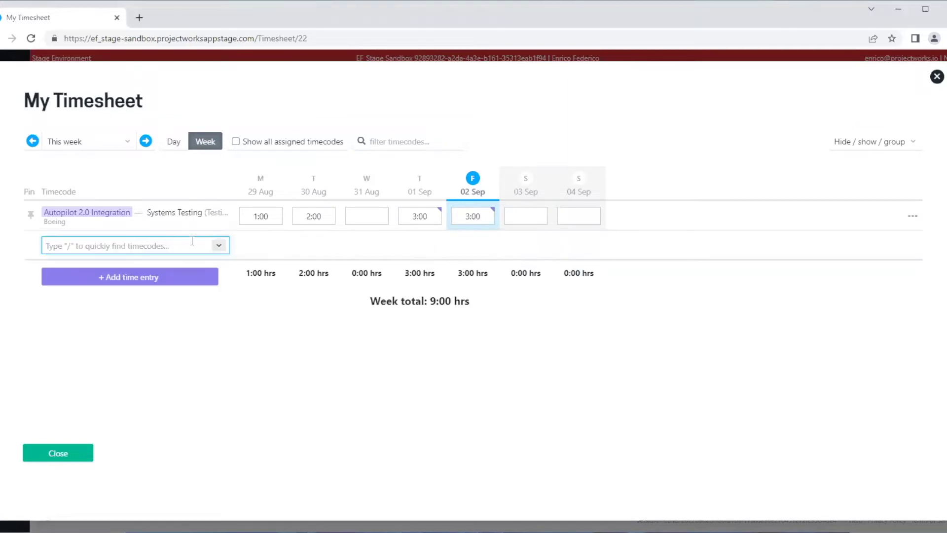
click(218, 246)
click(119, 318)
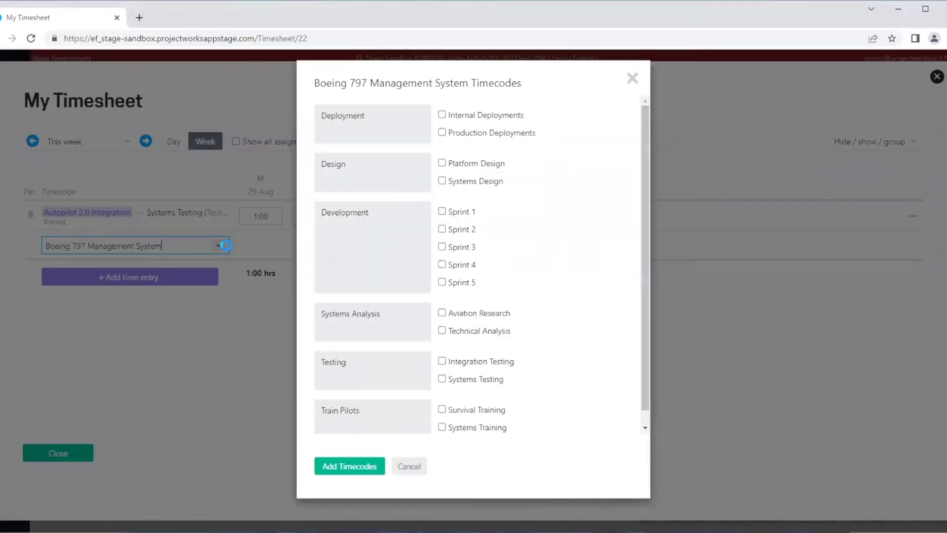
click(487, 117)
click(480, 132)
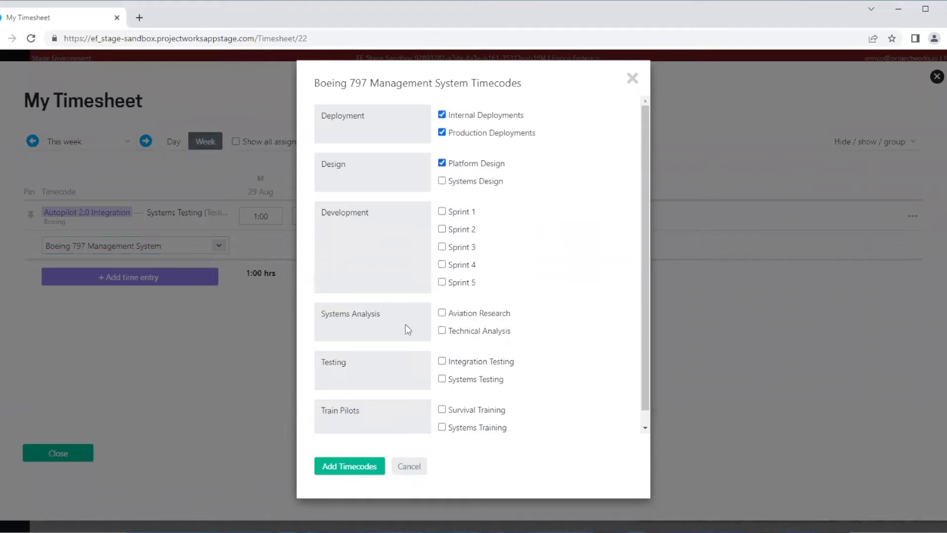
click(350, 465)
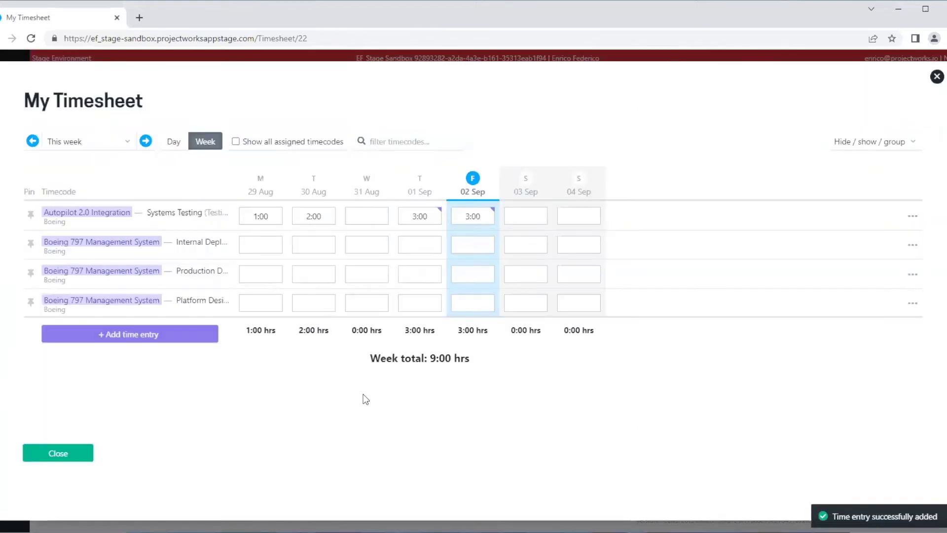
- Log 1:00 Monday, 2:00 Tuesday and 3:00 Wednesday across the three Boeing 797 rows
click(263, 242)
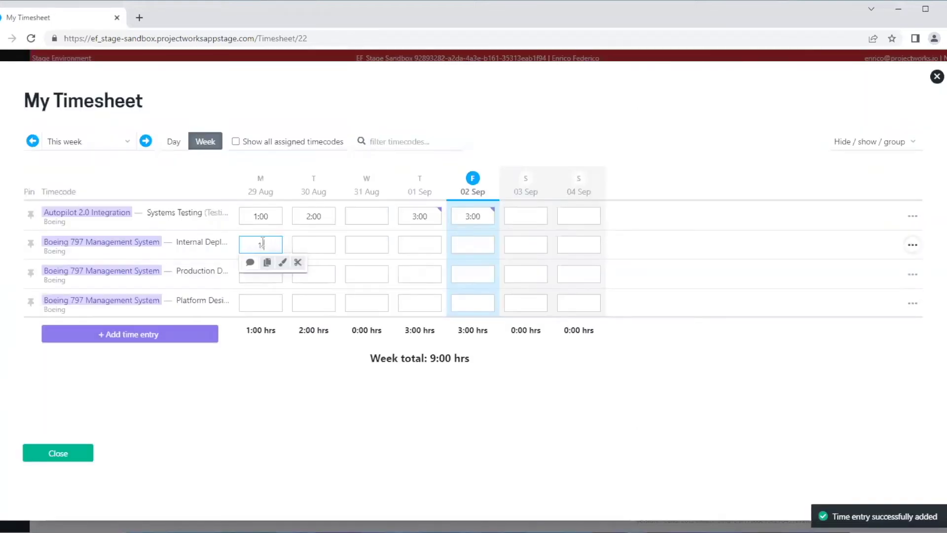
text(1.00)
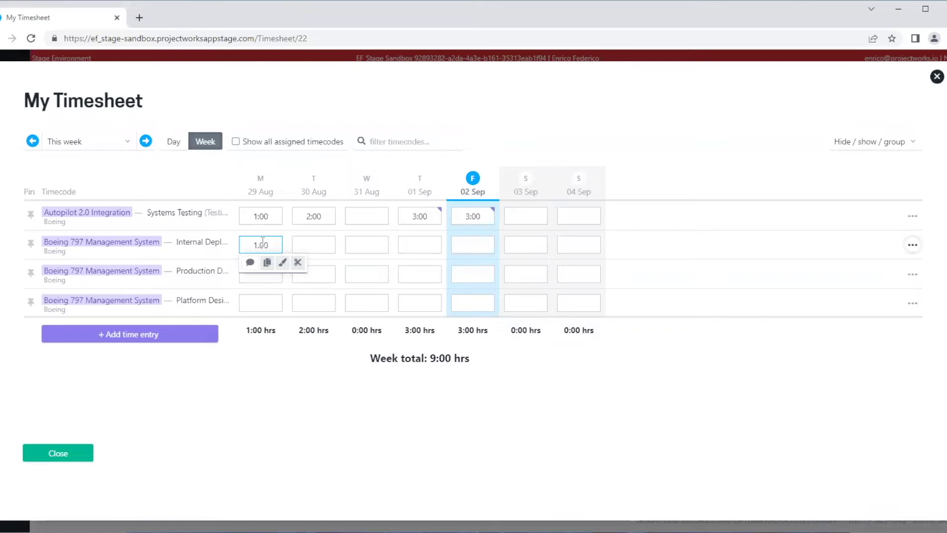
click(331, 275)
text(2.00)
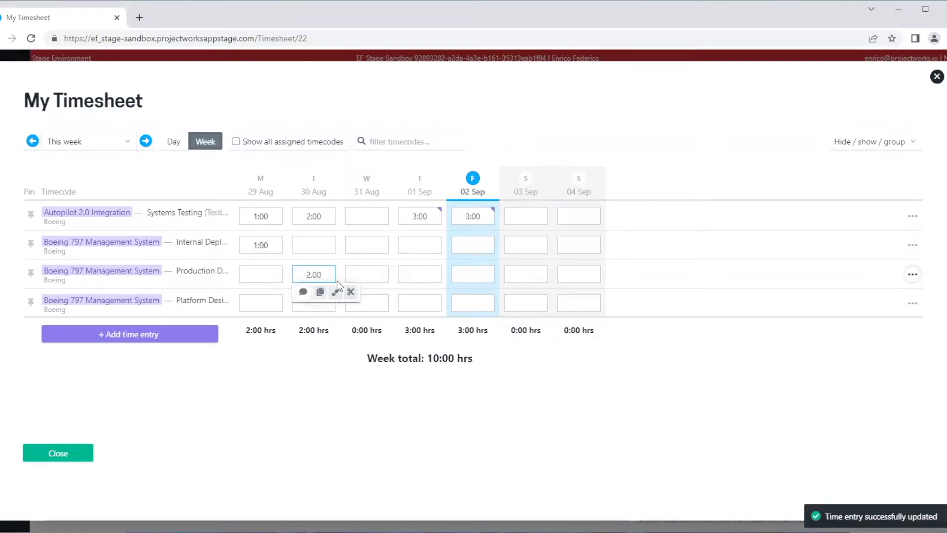
click(377, 299)
text(3.00)
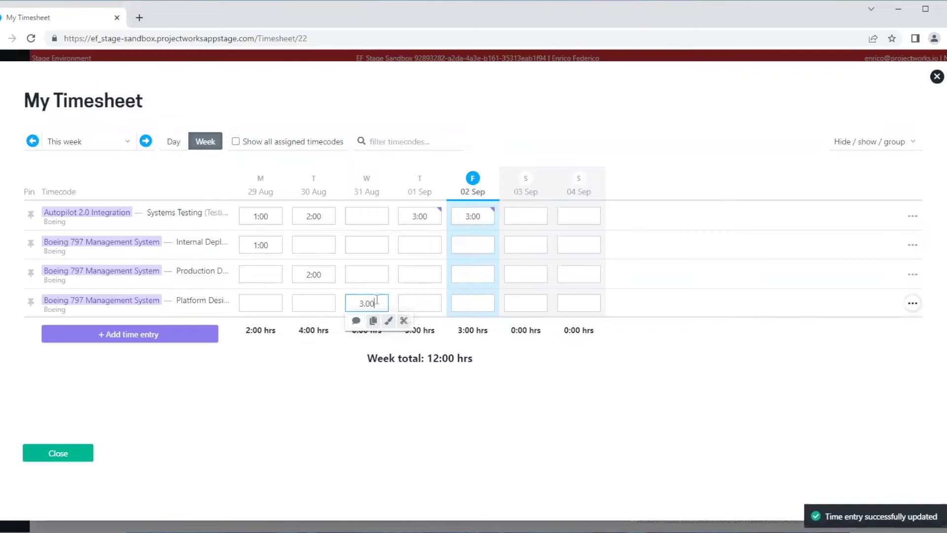
click(404, 423)
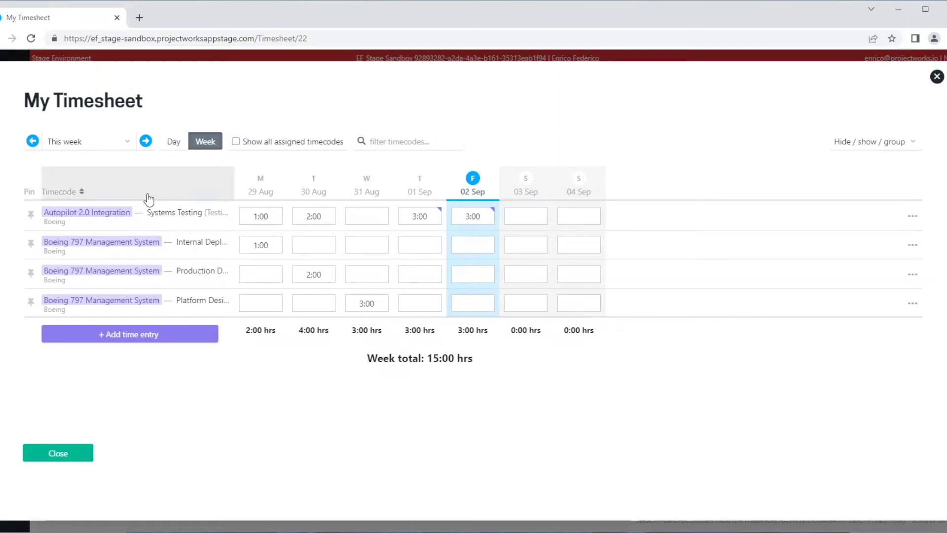
- Pin all four timecodes: Systems Testing, Internal Deployments, Production Deployments and Platform Design
click(30, 215)
click(30, 244)
click(30, 274)
click(30, 304)
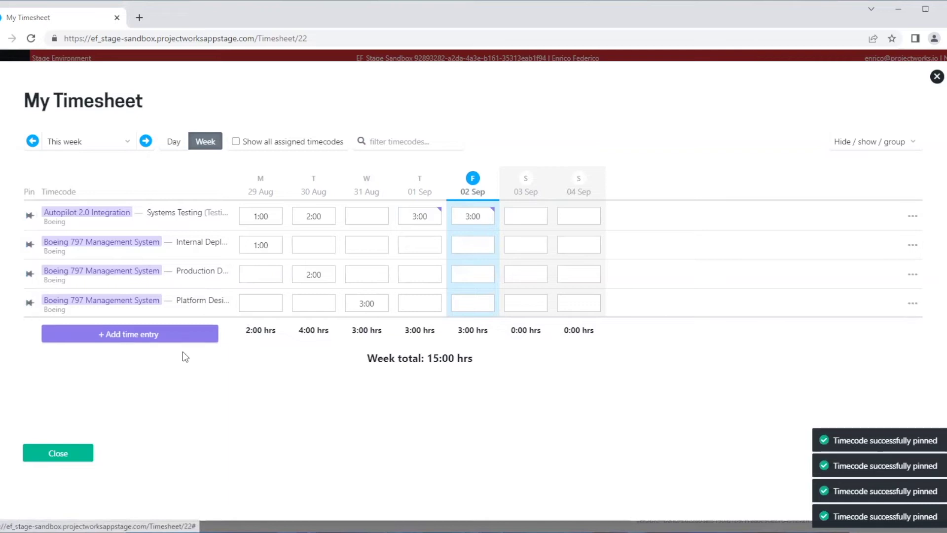
- Unpin Production Deployments and Platform Design next week, then show 02 Sep in day view
click(146, 141)
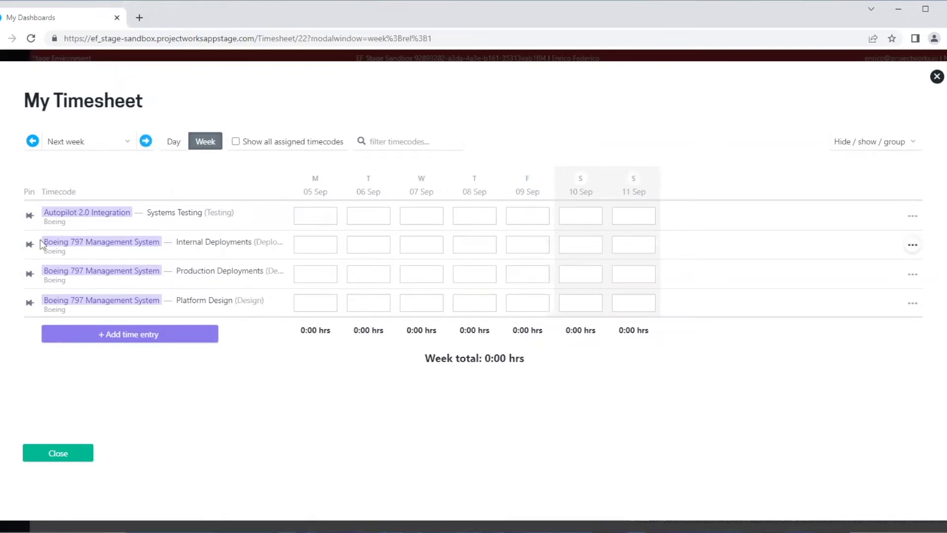
click(29, 273)
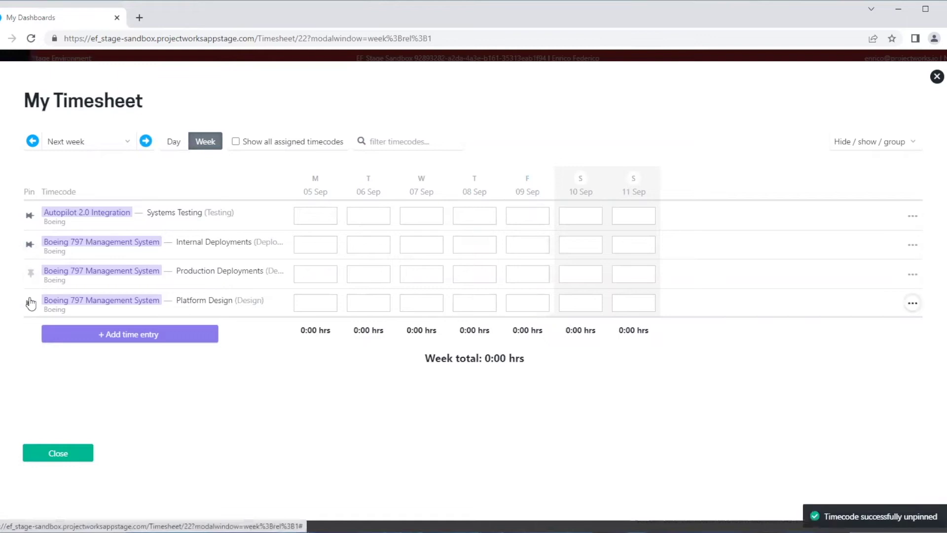
click(30, 303)
click(143, 141)
click(32, 142)
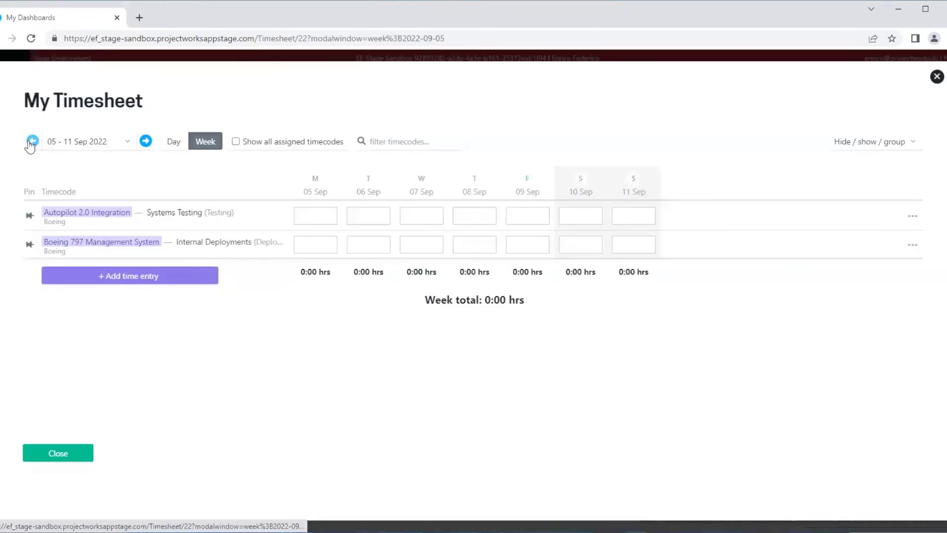
click(30, 142)
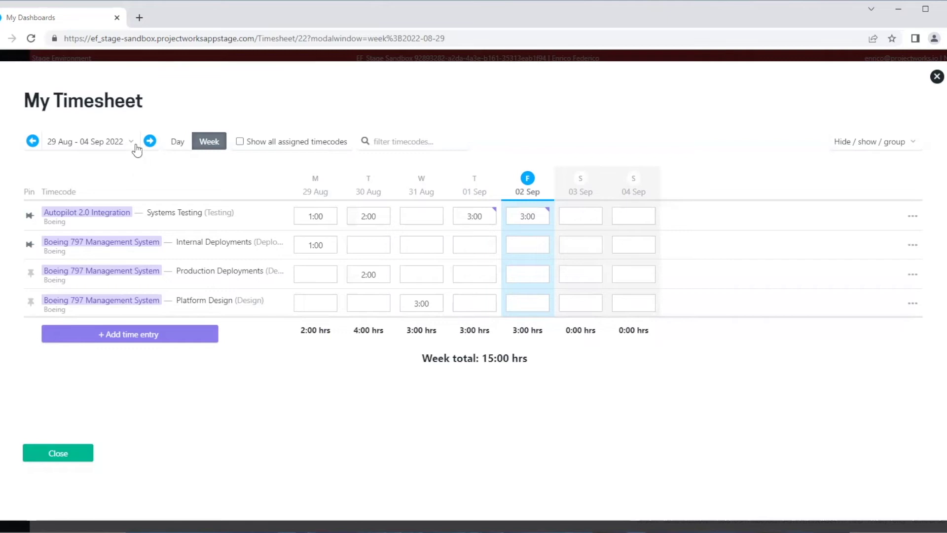
click(175, 141)
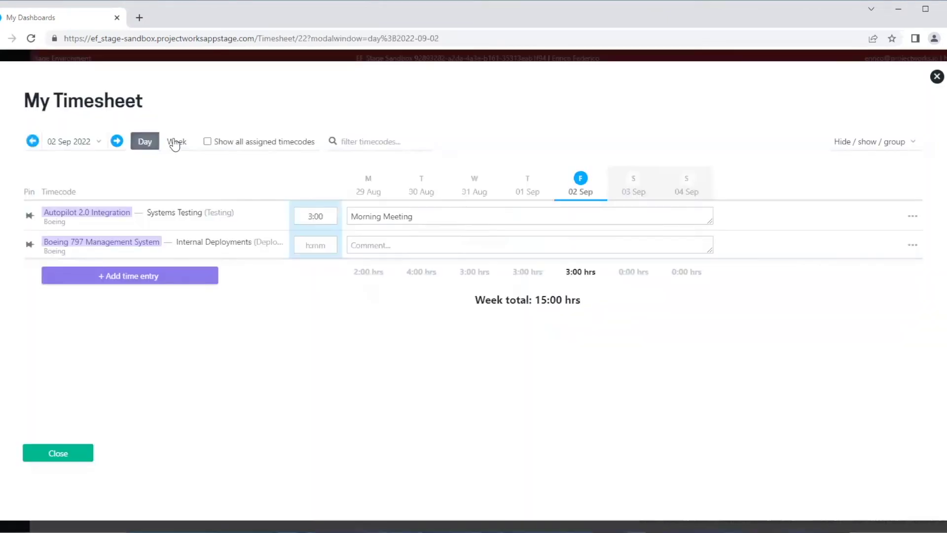
- Add a Systems Testing entry (searched '/ef_st') logging 1:00 with comment 'Afternoon Meeting'
click(149, 282)
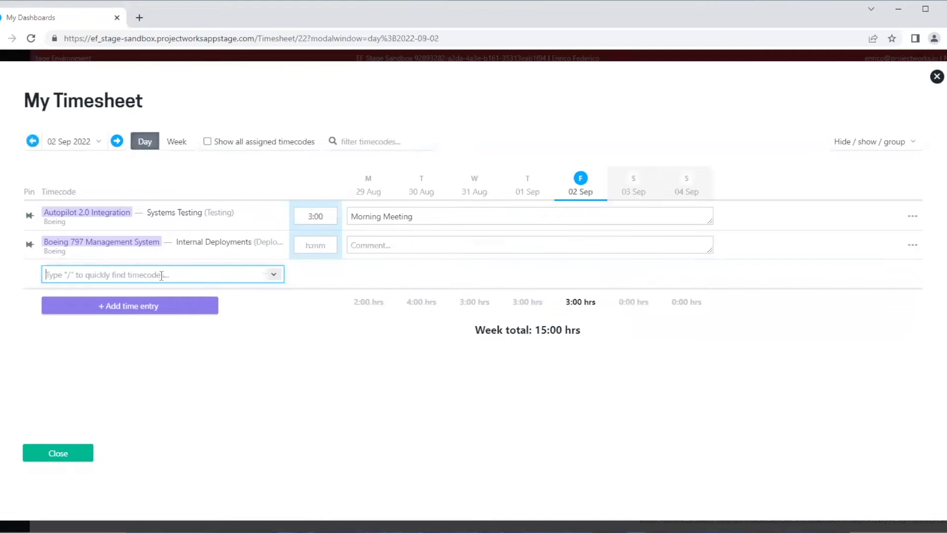
text(/ef_st)
click(182, 306)
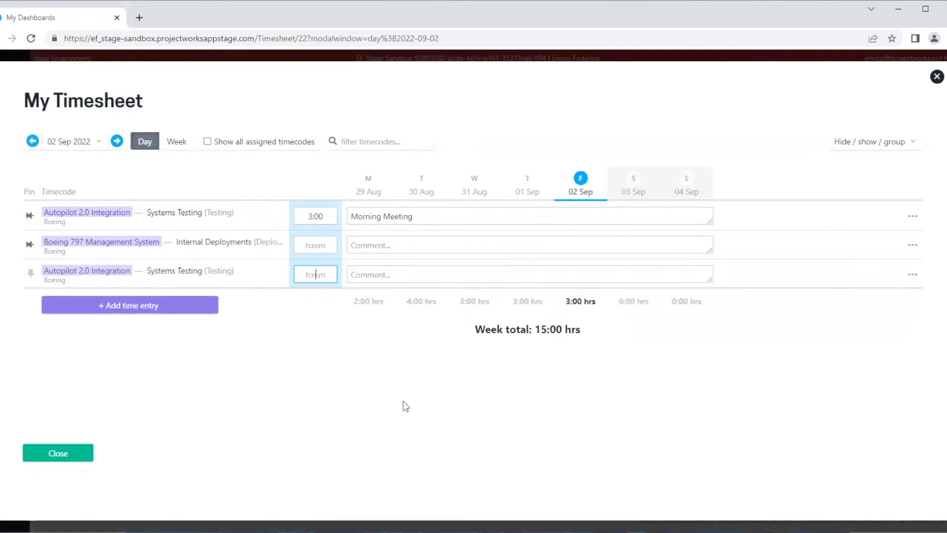
text(1:00)
key(Tab)
text(Afternoon Meeting)
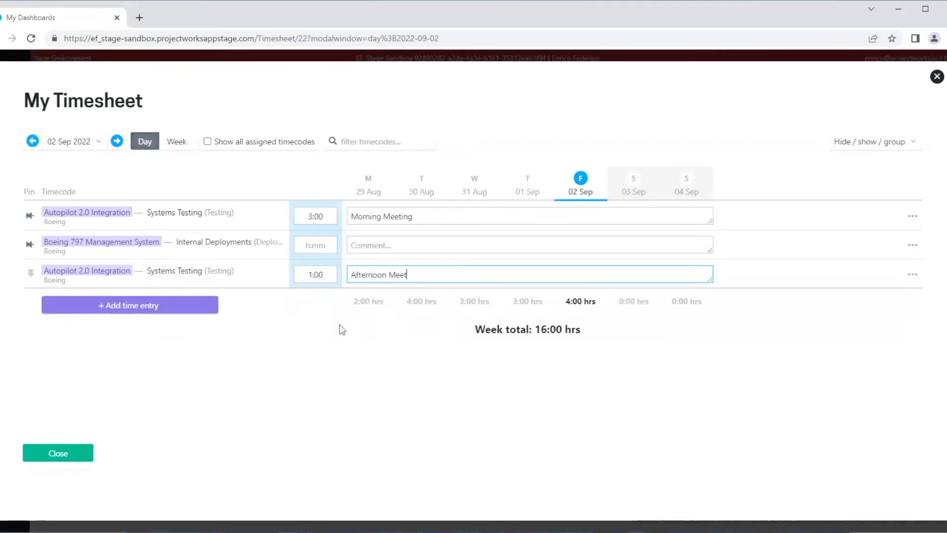
click(371, 389)
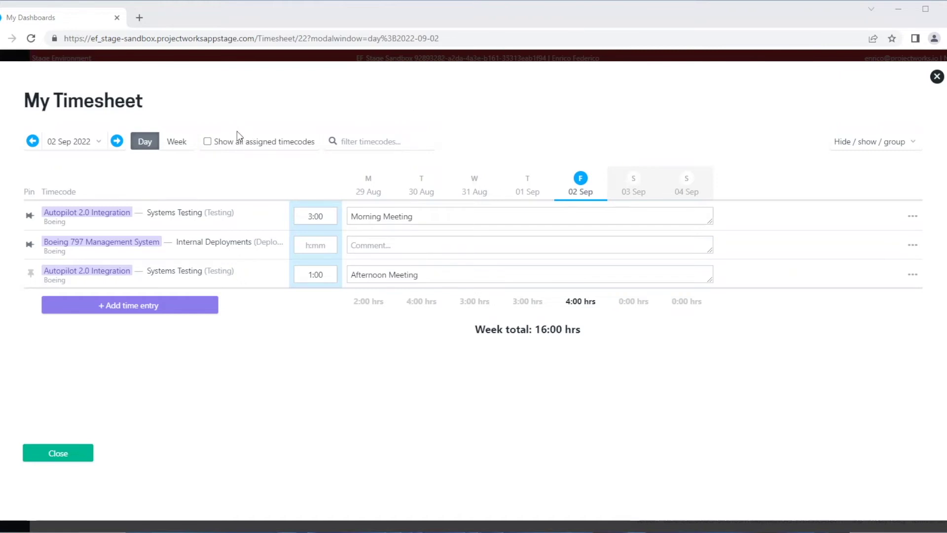
- Switch to week view of 22–28 Aug and add the My Hrs Remaining column
click(175, 147)
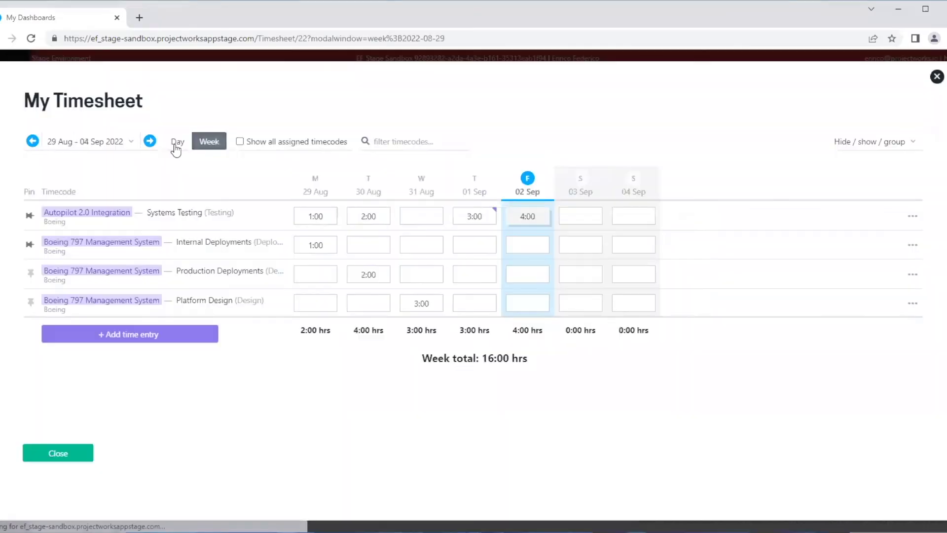
click(33, 141)
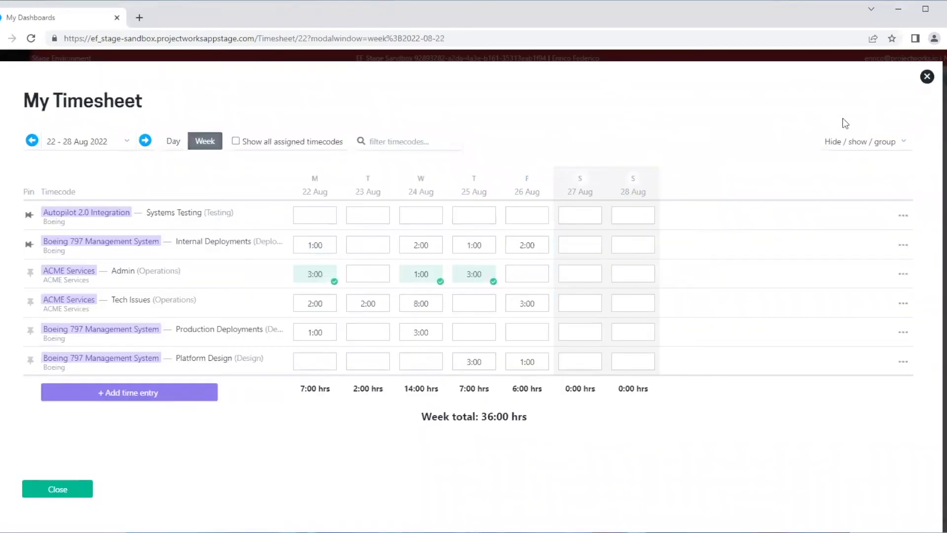
click(865, 141)
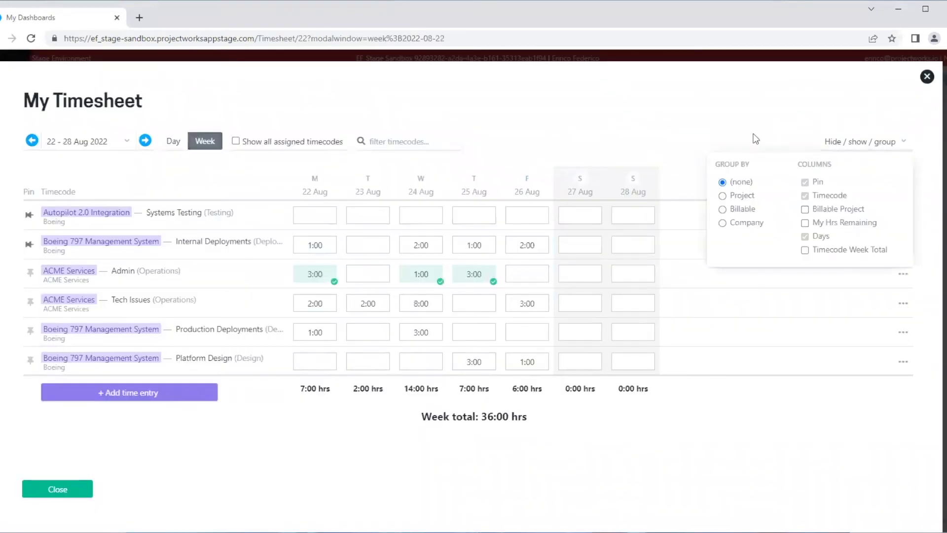
click(805, 223)
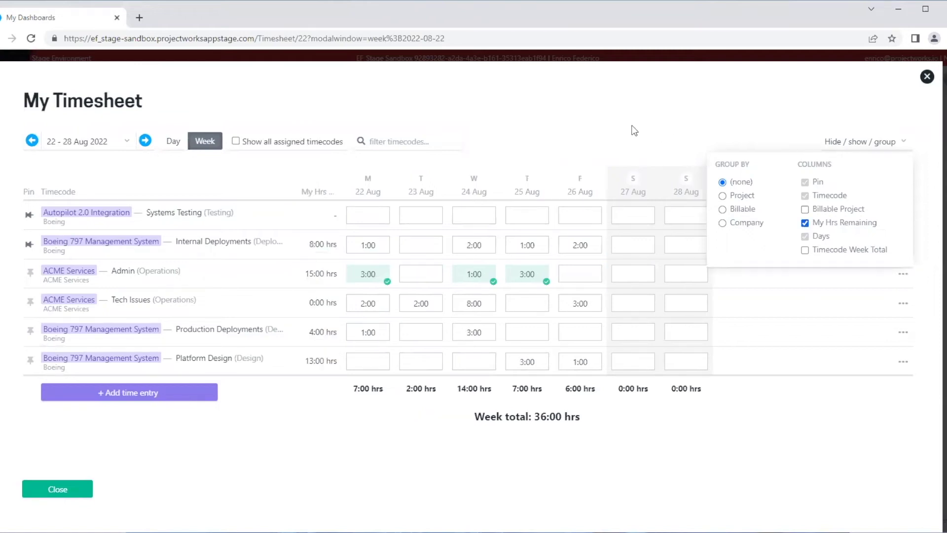
click(603, 112)
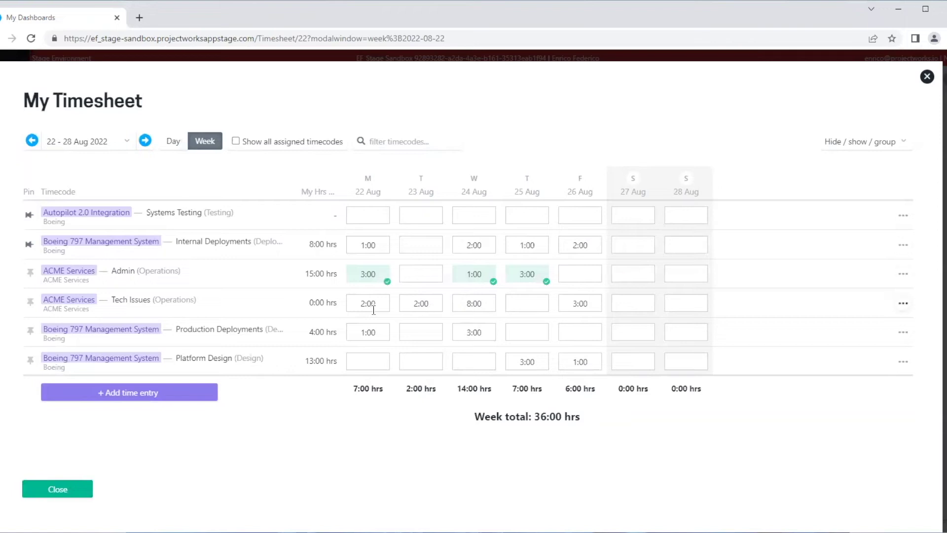
- Log 8:00 on 23 Aug and 4:00 on 24 Aug for Internal Deployments
click(430, 243)
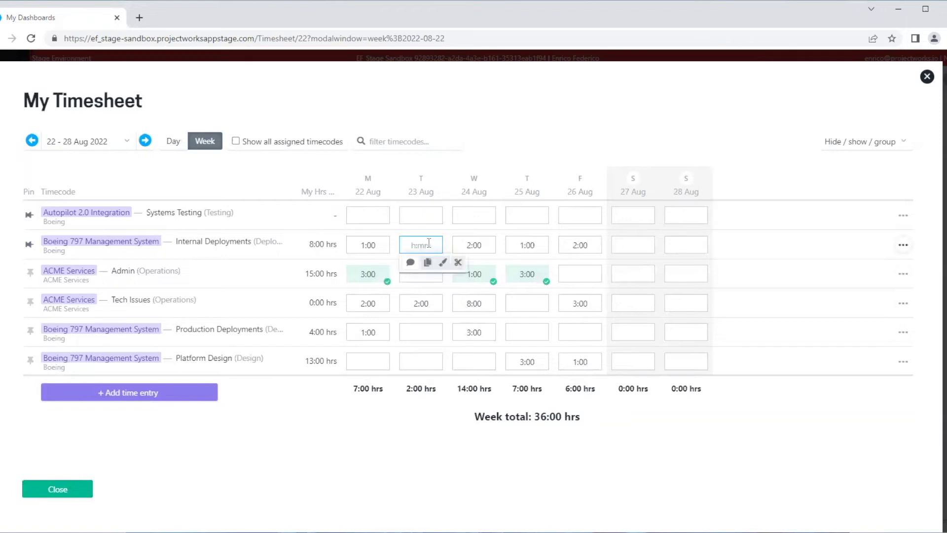
text(8.00)
click(474, 244)
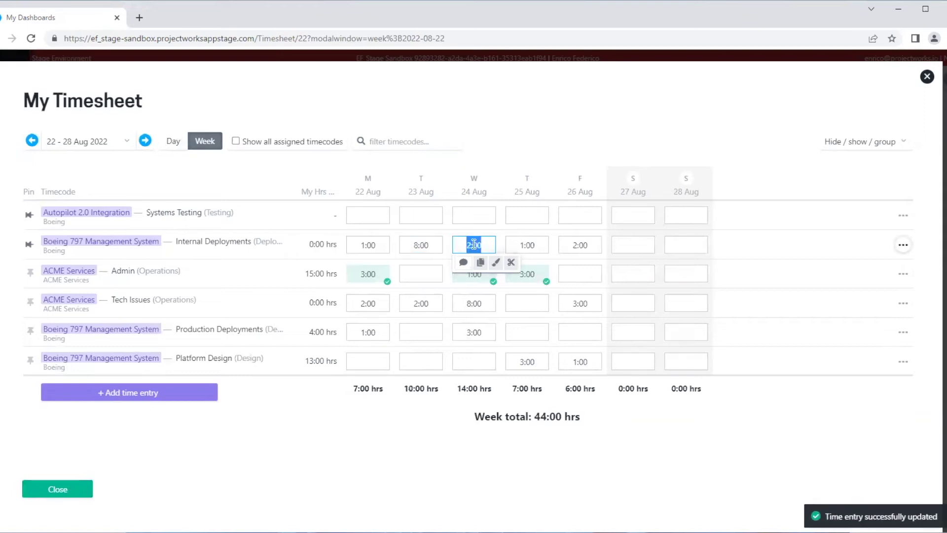
key(BackSpace)
text(4.00)
click(542, 146)
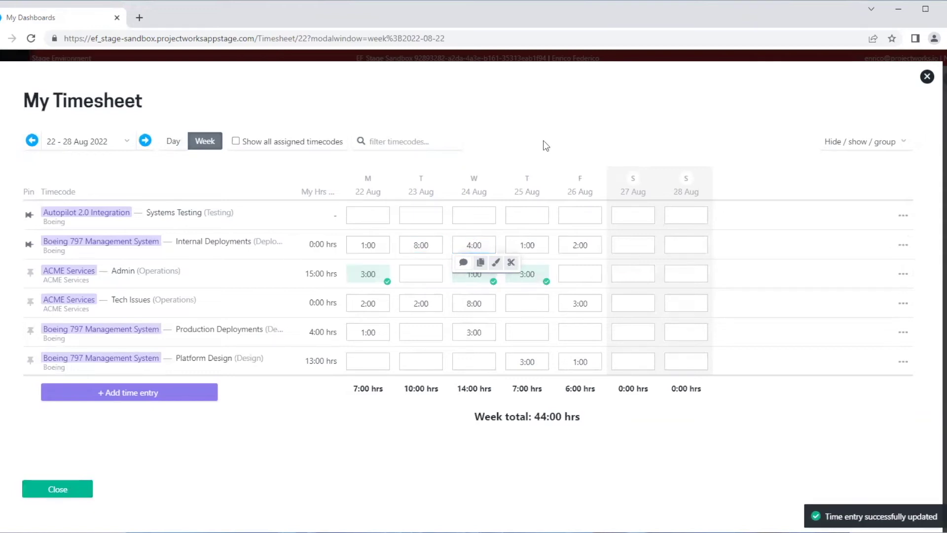
- Correct the 24 Aug Internal Deployments hours to 2:00
click(486, 246)
text(2.00)
click(380, 196)
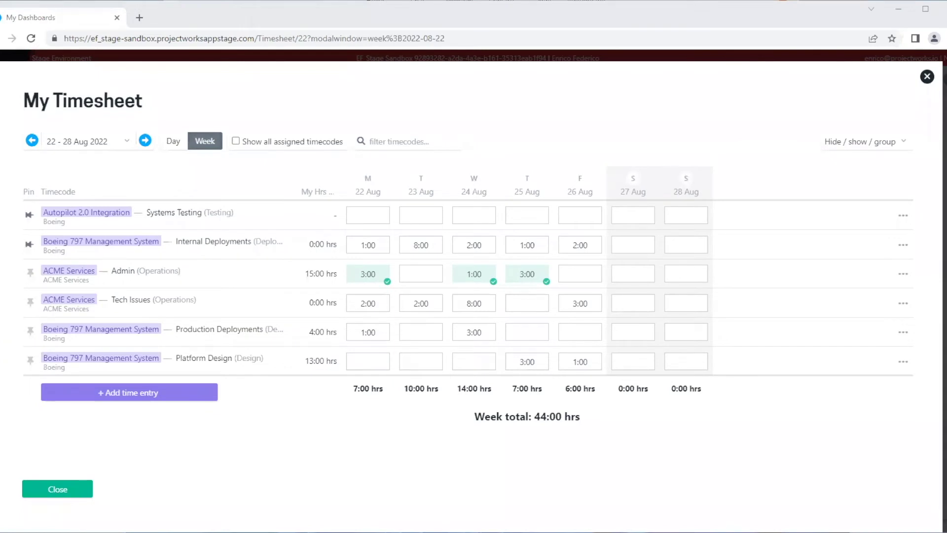
- Advance to the 29 Aug–04 Sep week and turn on Show all assigned timecodes
click(145, 140)
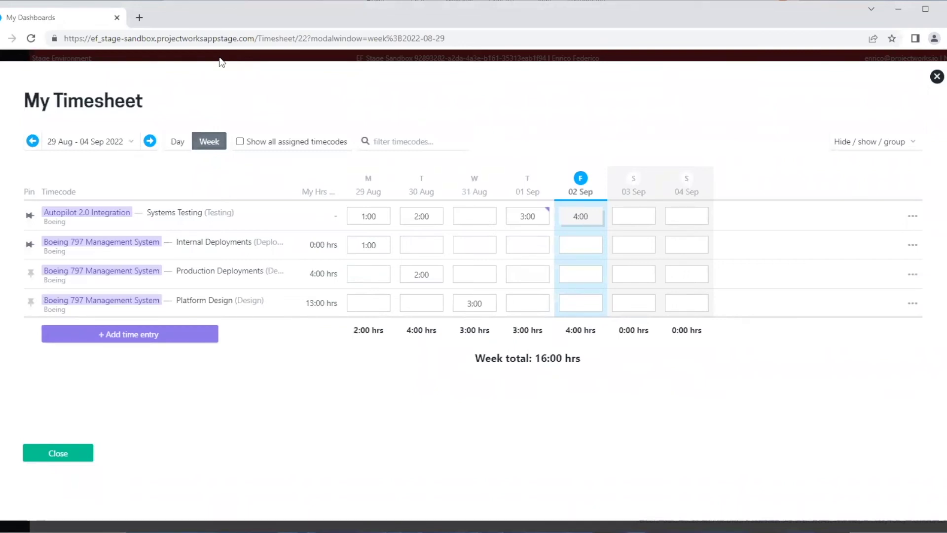
click(241, 141)
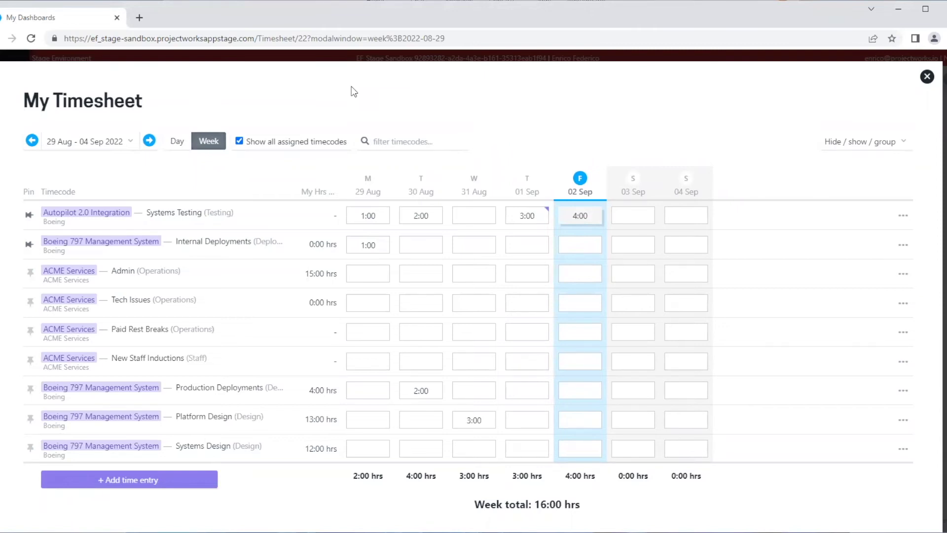
- Log 1:00 Tech Issues on 29 Aug and 2:00 Paid Rest Breaks on 30 Aug, pinning both
click(377, 306)
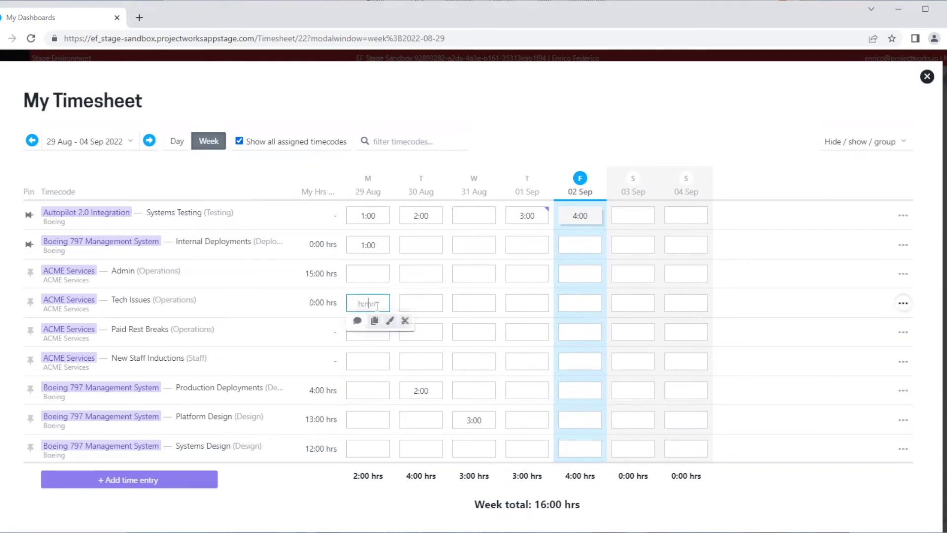
text(1.00)
click(436, 330)
text(2.00)
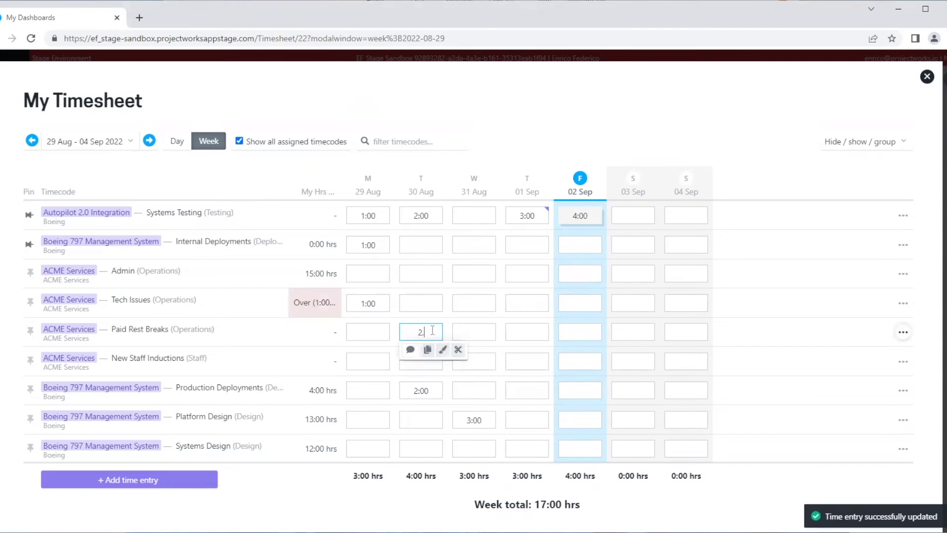
click(297, 223)
click(29, 308)
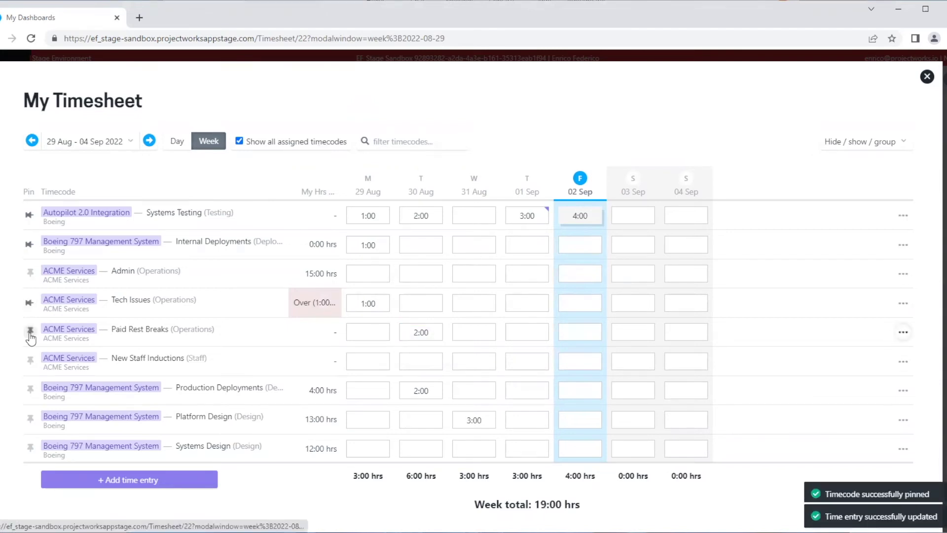
click(30, 333)
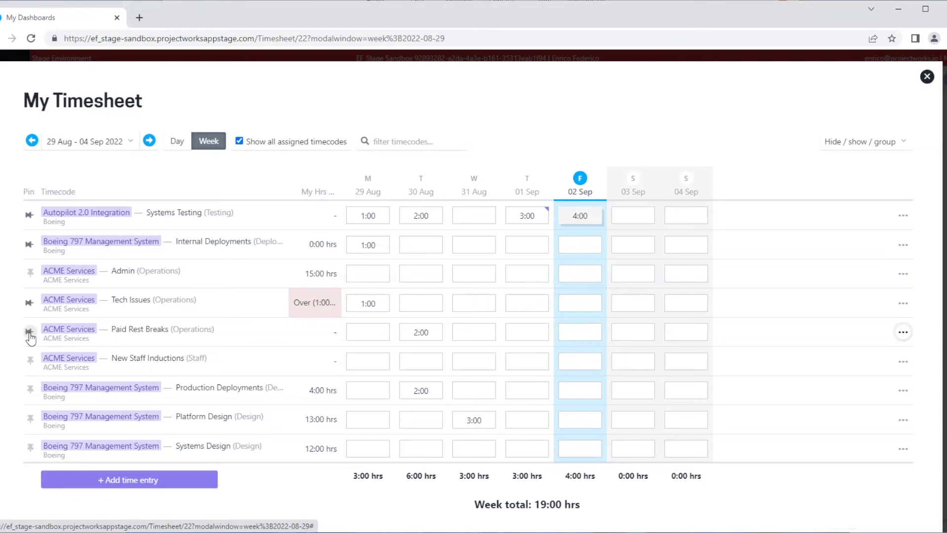
- Clear the 30 Aug Paid Rest Breaks and 31 Aug Platform Design hours
click(433, 326)
key(Delete)
click(484, 416)
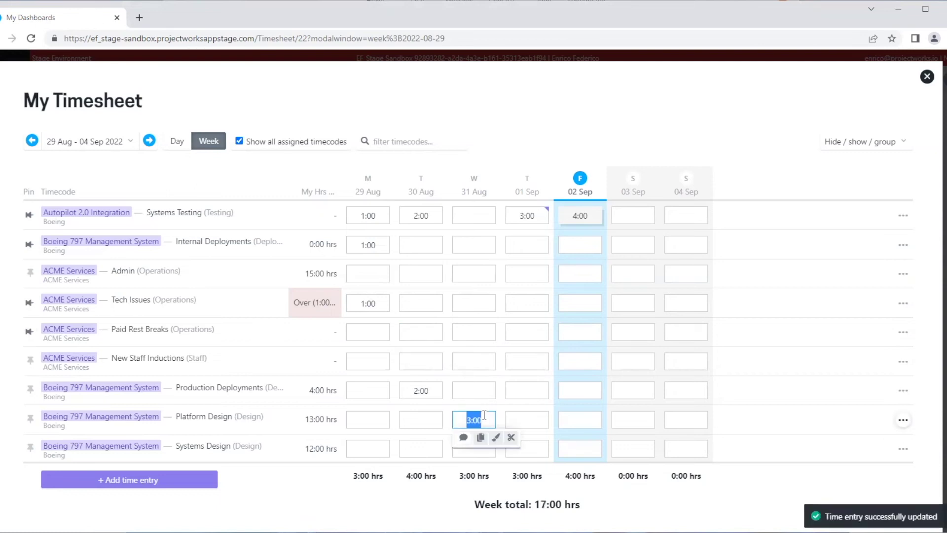
key(Delete)
click(567, 128)
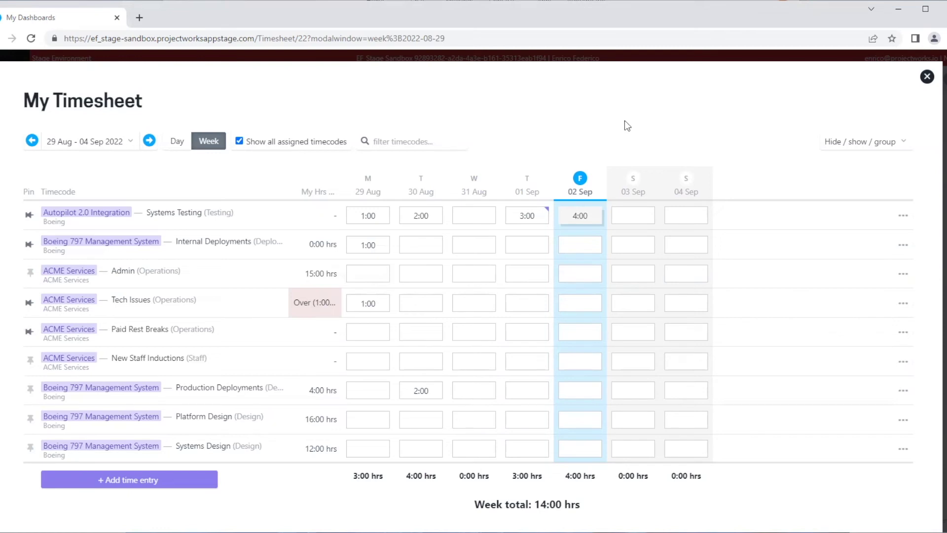
- Remove the Internal Deployments timecode and its 1:00 entry on 29 Aug, leaving 13:00 hrs
click(904, 216)
click(903, 246)
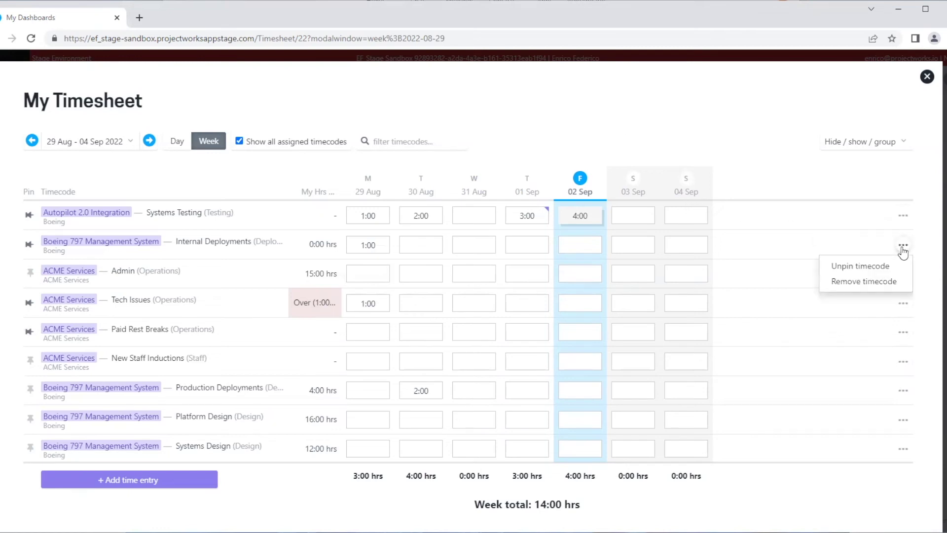
click(862, 281)
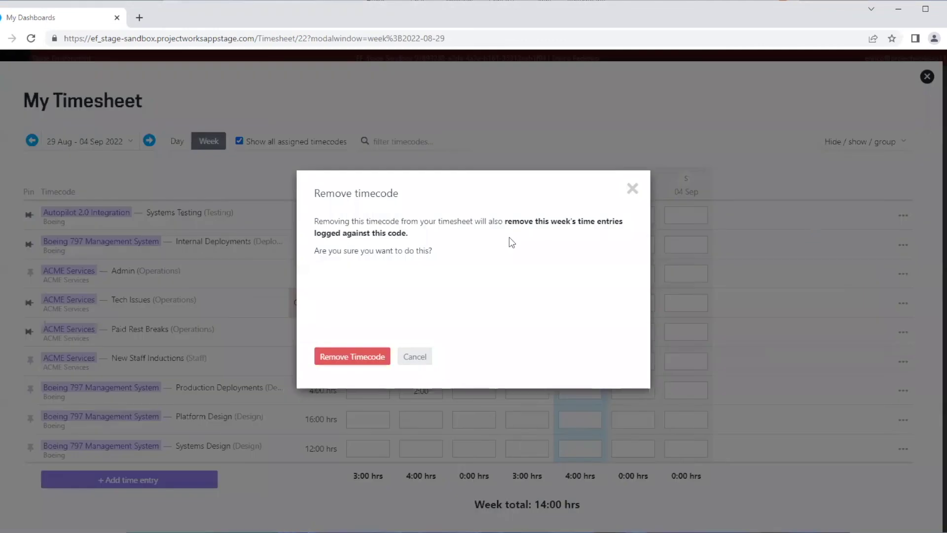
click(345, 357)
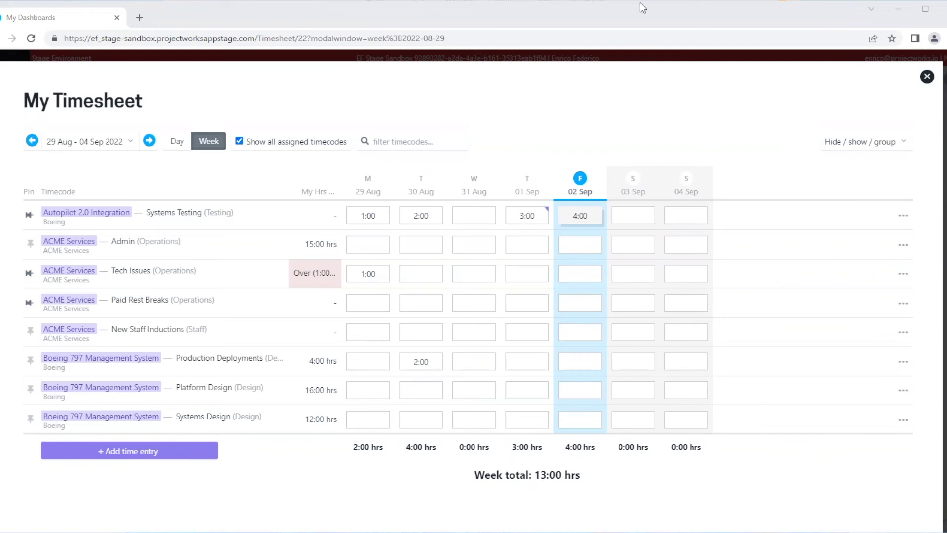
- Go back to the 22–28 Aug week and check that the 22 Aug Admin entry is reviewed and locked
click(34, 140)
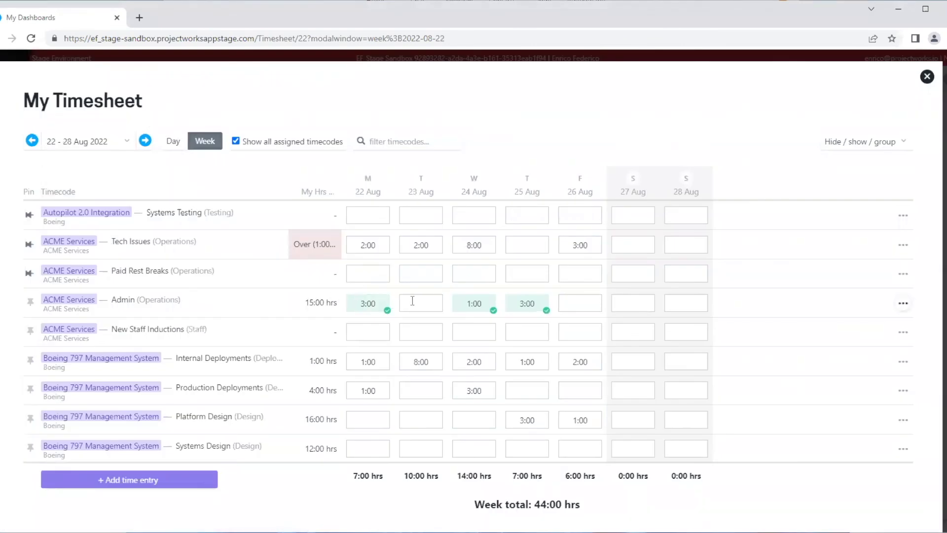
click(363, 304)
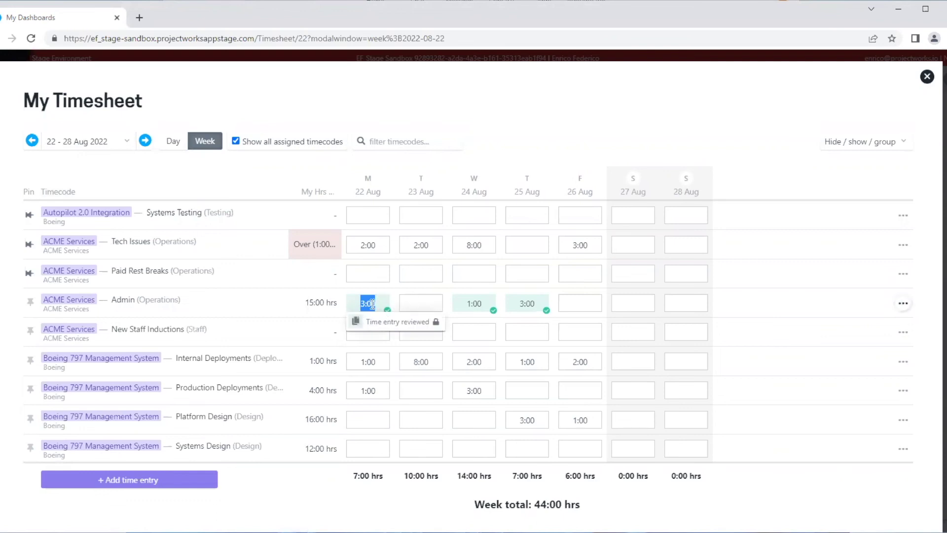
click(522, 132)
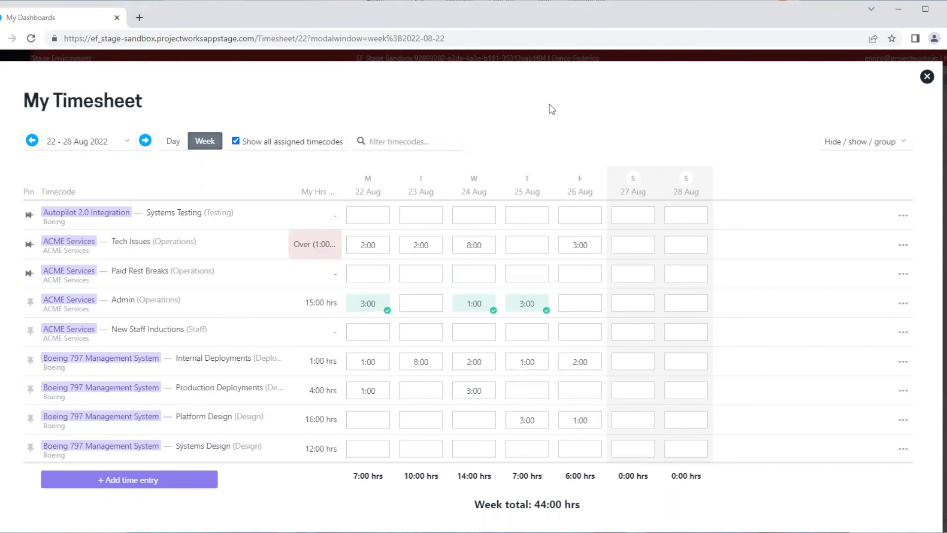
- Close the timesheet and view My Time Entries: three Sep 2022 Systems Testing entries, 7 hrs
click(926, 78)
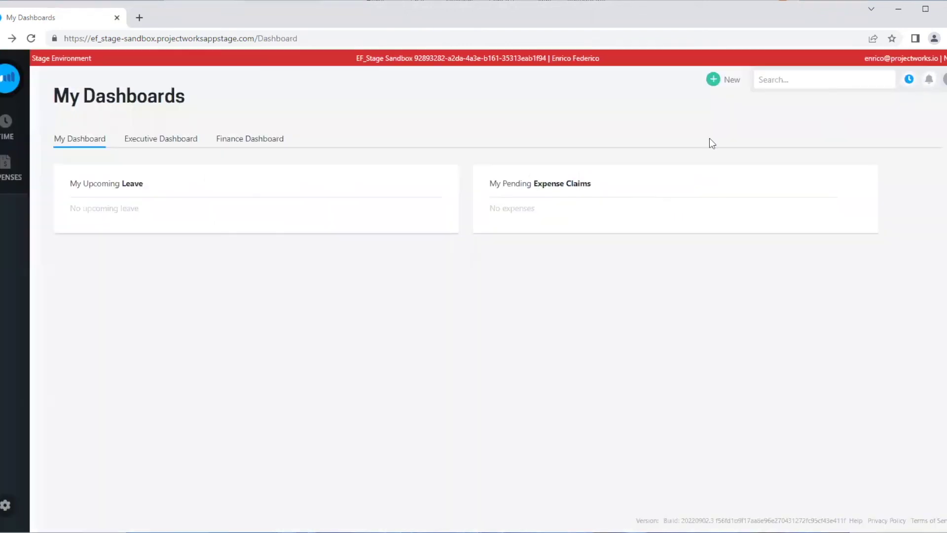
mouse_move(6, 121)
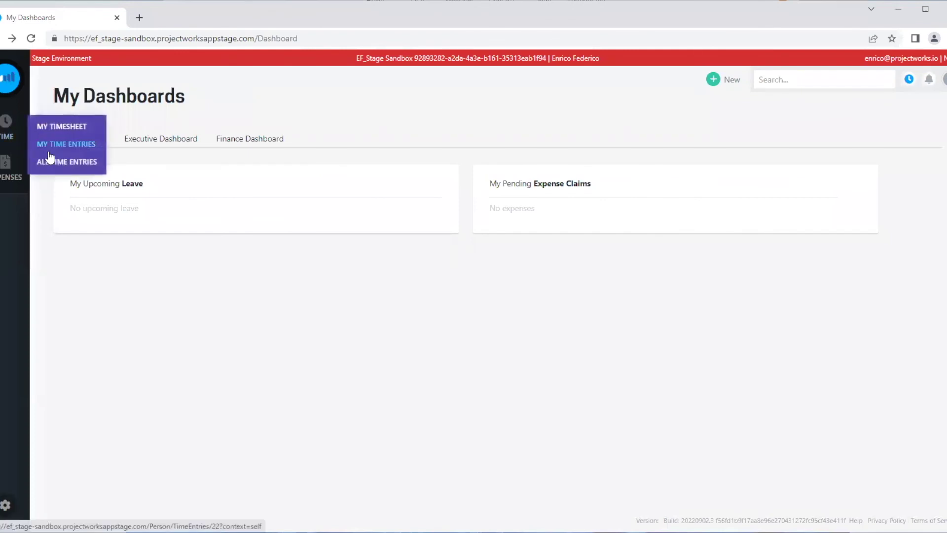
click(74, 146)
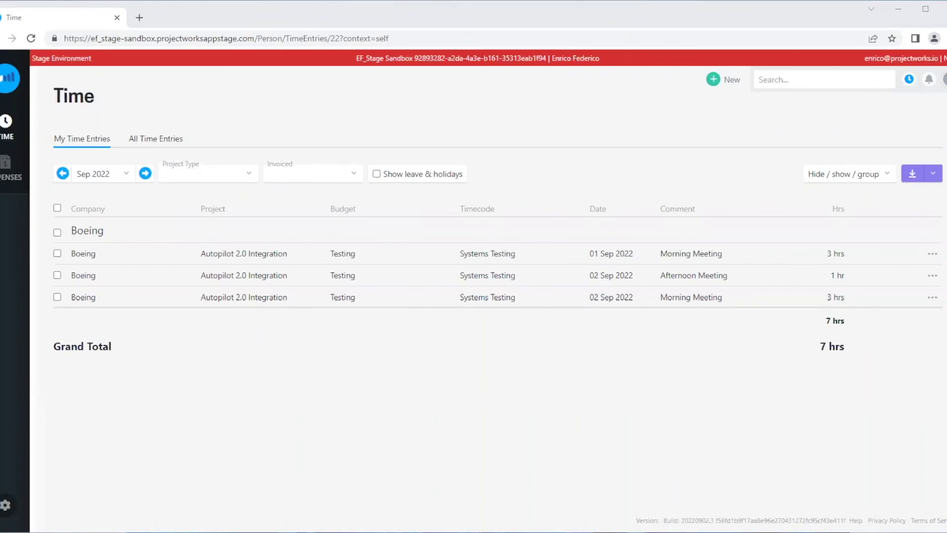
click(98, 175)
click(302, 108)
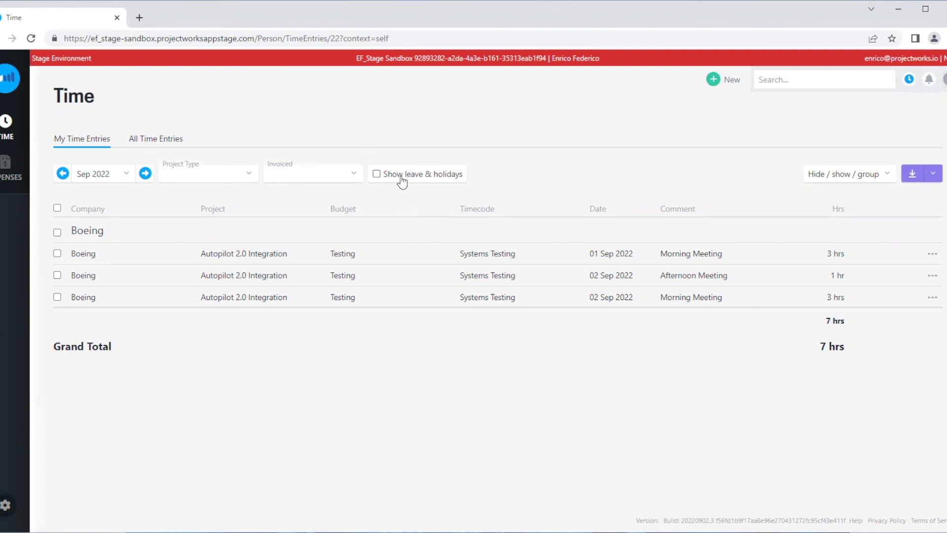
click(838, 174)
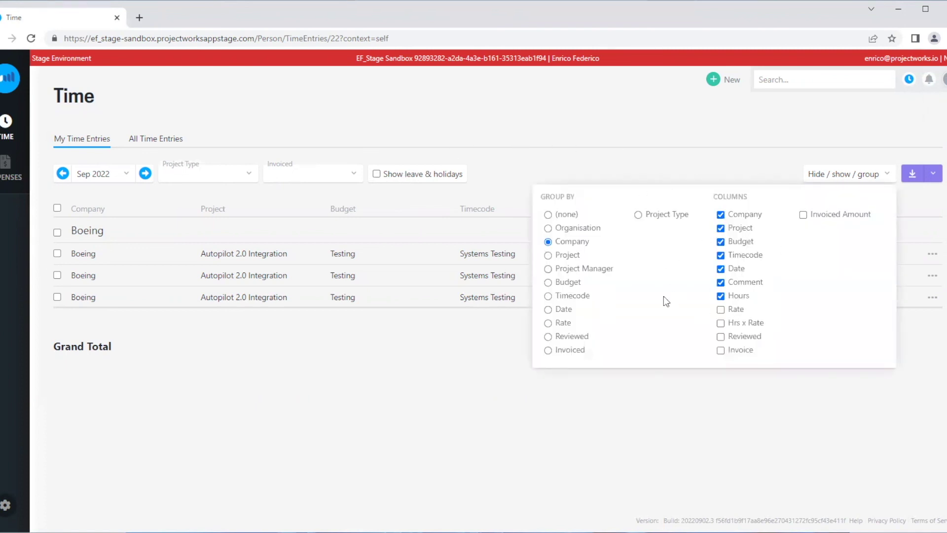
click(556, 137)
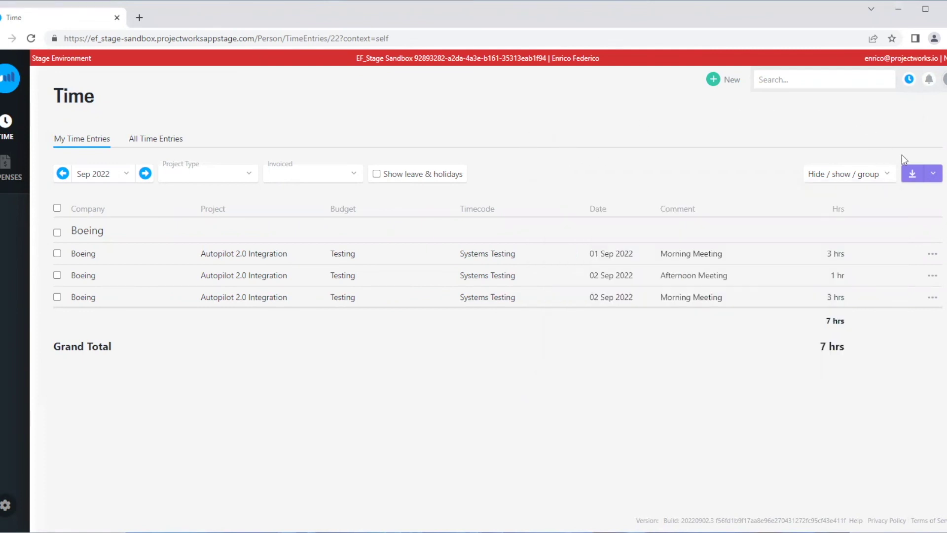